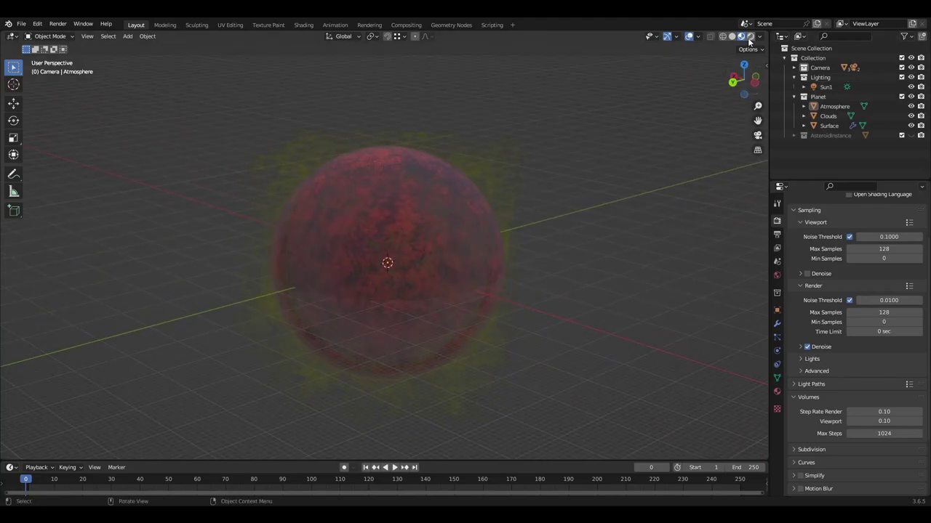
Step: Switch the viewport to rendered shading with overlays hidden and view the planet from several sides
click(750, 37)
click(676, 37)
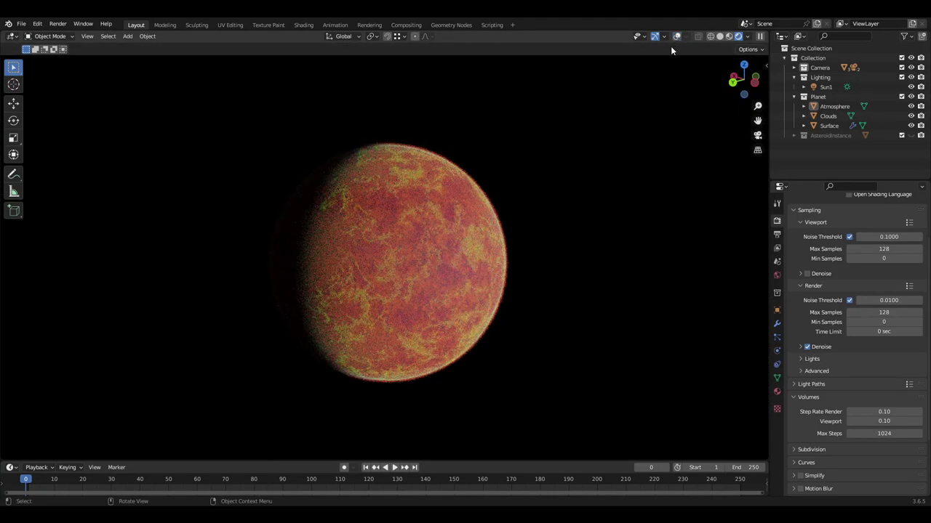
middle_drag(612, 267, 568, 262)
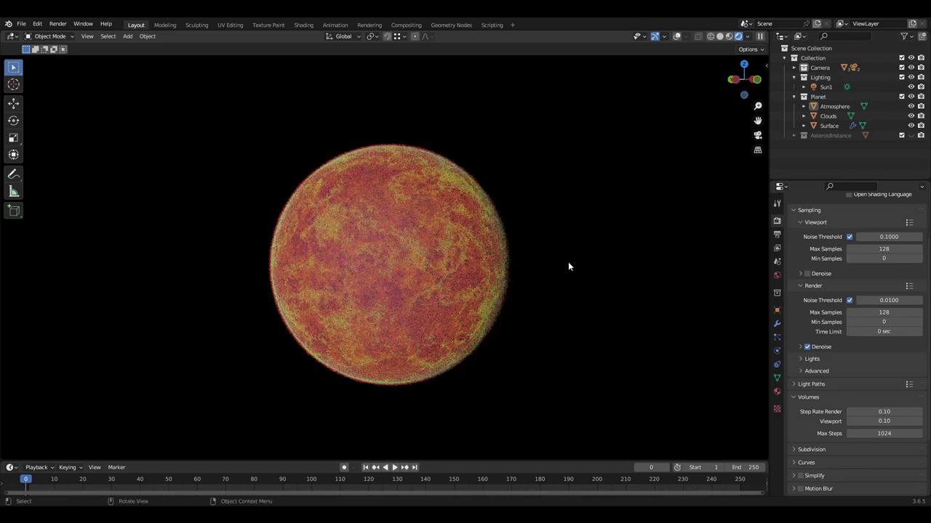
middle_drag(612, 224, 561, 258)
Step: Add a plane mesh at the planet's centre, show the overlays, and scale its geometry by 1000 in Edit Mode
key(shift+a)
mouse_move(561, 256)
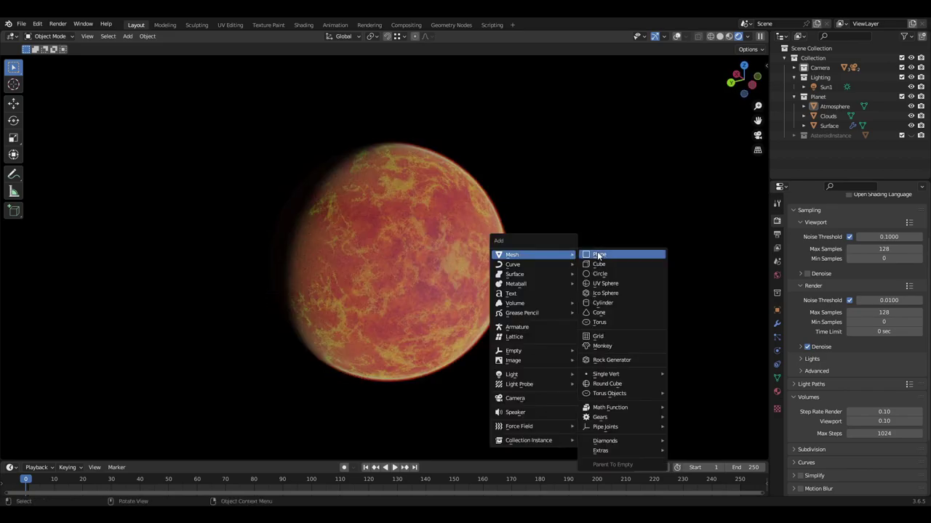
click(594, 255)
click(676, 37)
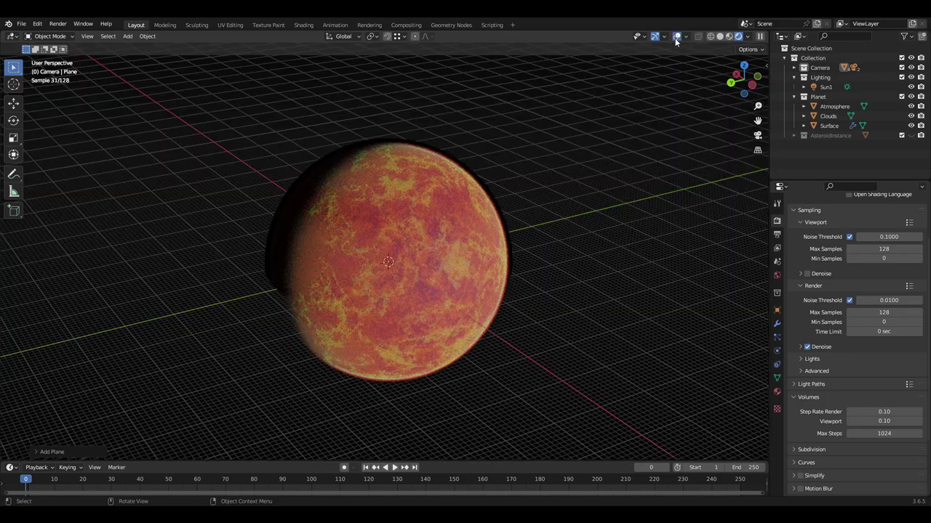
key(Tab)
key(s)
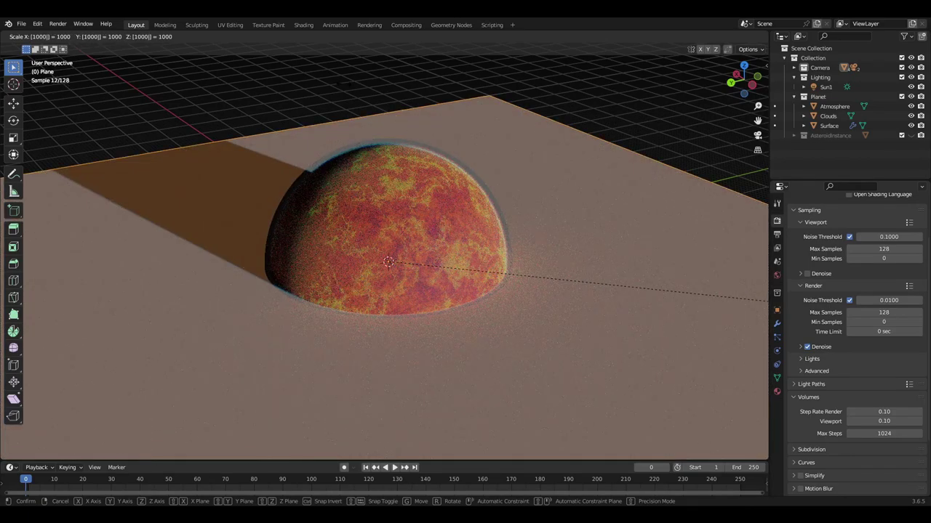
click(344, 85)
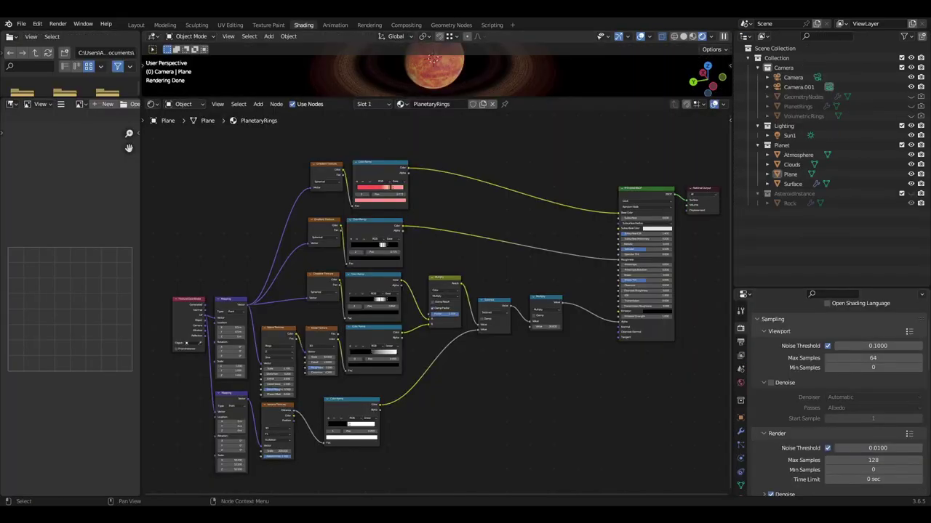
Step: Enlarge the 3D viewport above the node editor and examine the first Mapping node and the Spherical Gradient Texture of the PlanetaryRings material
drag(625, 96, 625, 247)
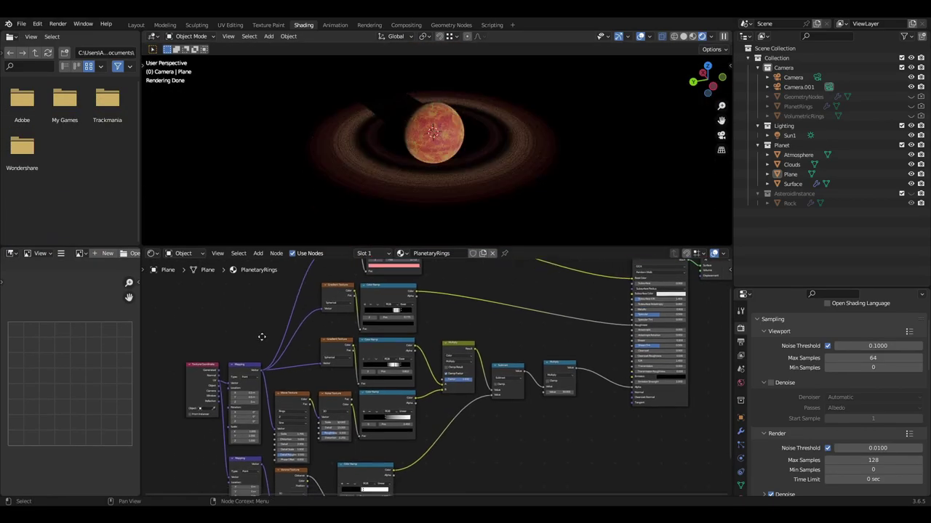
scroll(541, 336, up, 4)
scroll(541, 336, up, 2)
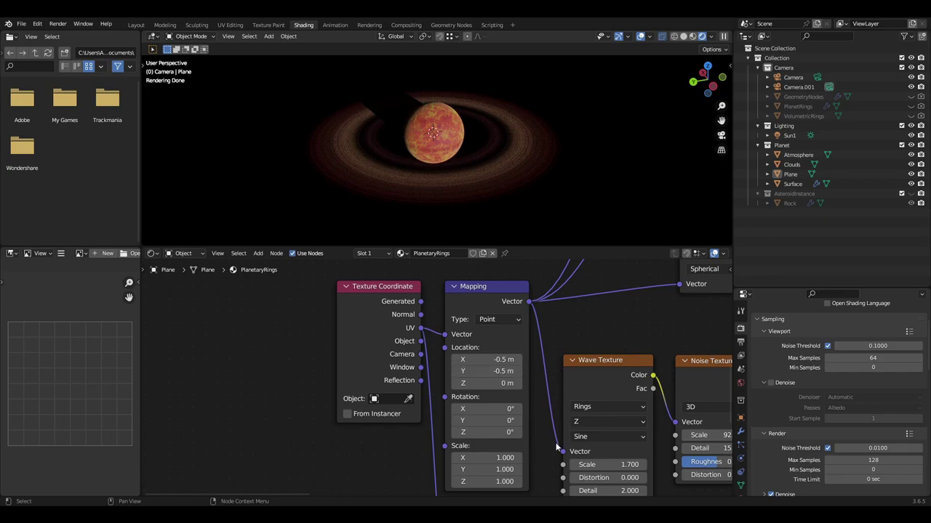
middle_drag(555, 444, 445, 442)
scroll(444, 410, down, 2)
middle_drag(527, 354, 315, 450)
scroll(338, 432, up, 2)
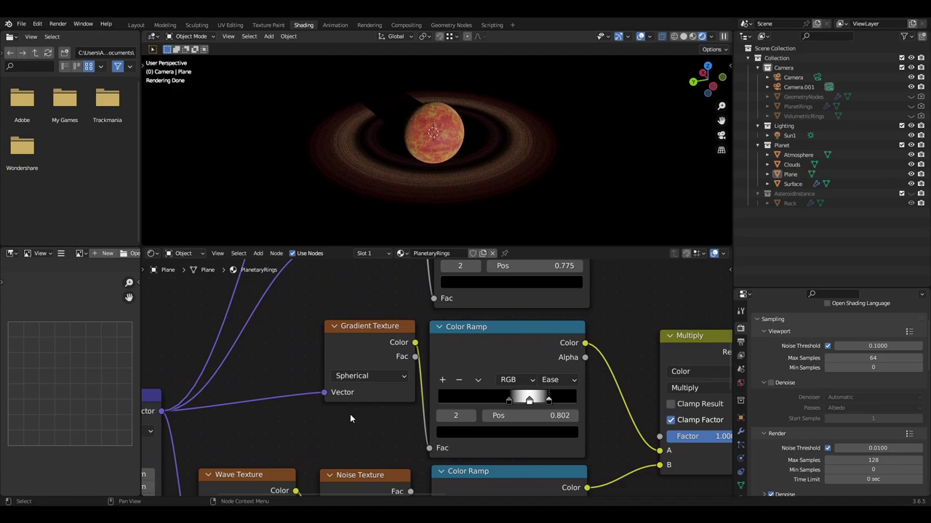
Step: Check the position and color of each stop in the Color Ramp between the Spherical Gradient Texture and the Multiply node
click(440, 416)
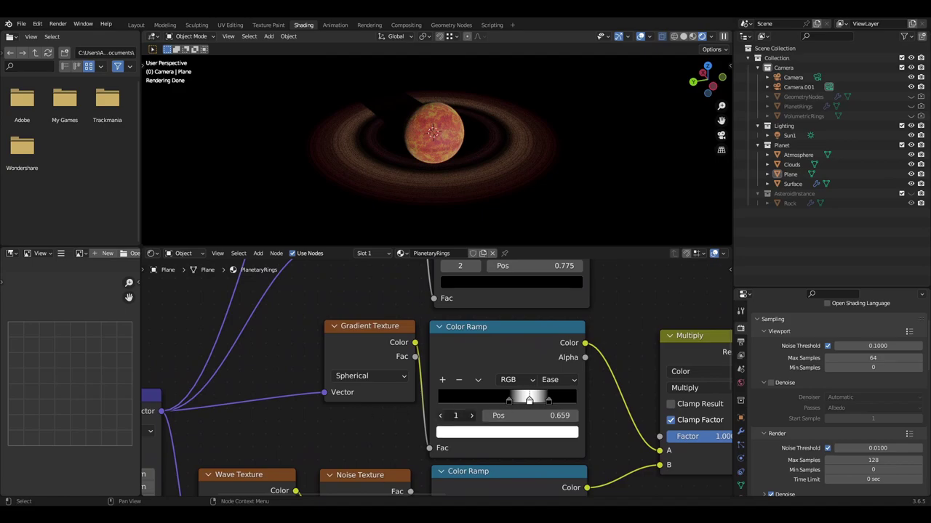
click(440, 416)
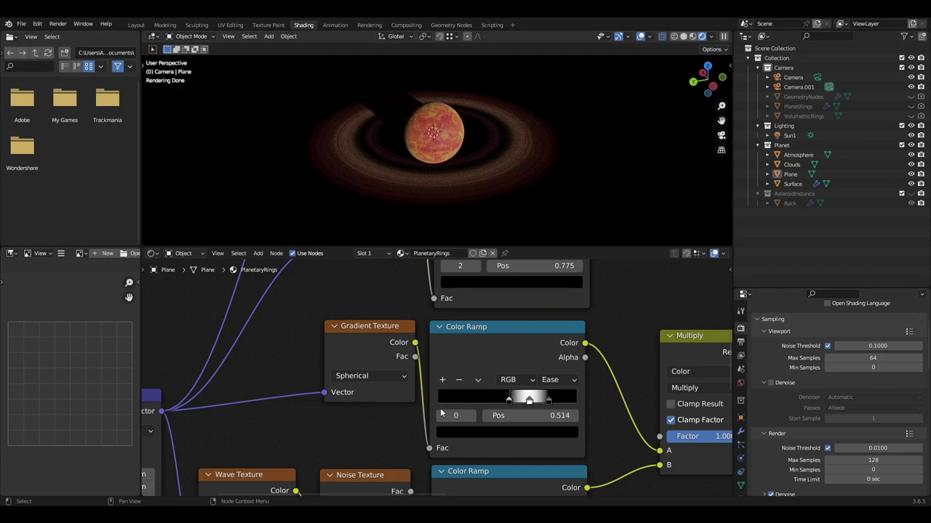
middle_drag(440, 413, 425, 413)
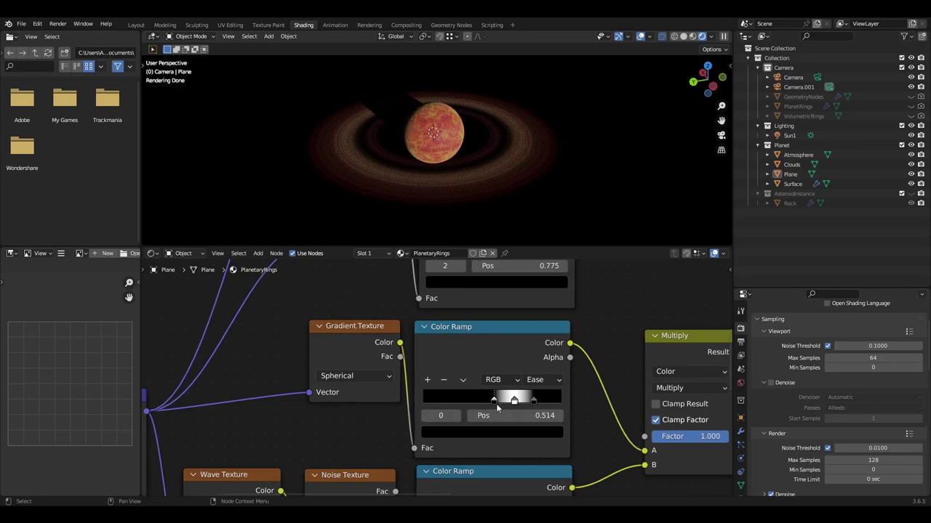
click(457, 415)
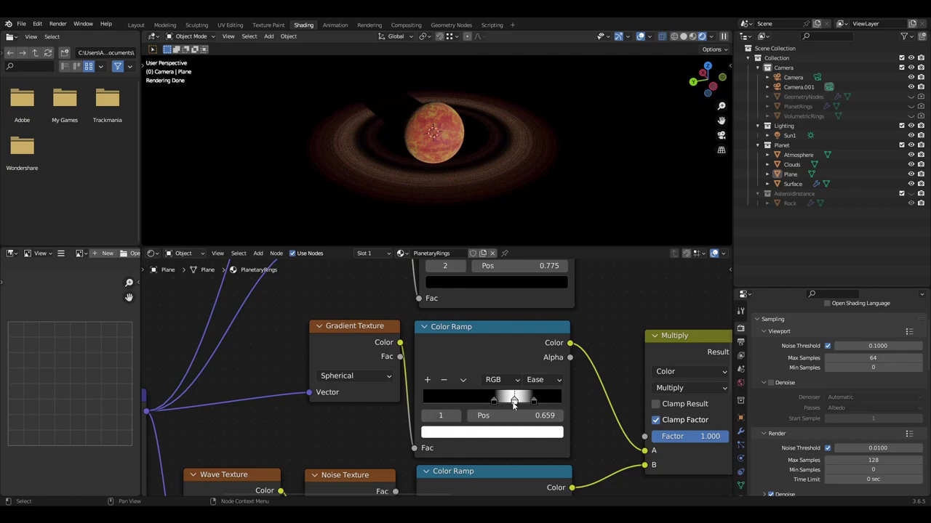
click(460, 415)
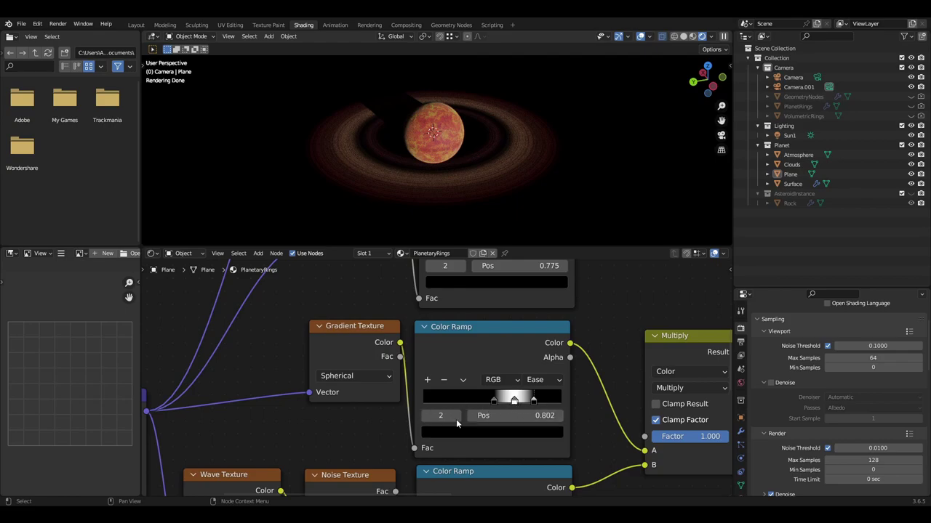
Step: Preview the output of the gradient's Color Ramp on the plane and view the ring from a higher angle
click(483, 359)
ctrl+shift+click(484, 359)
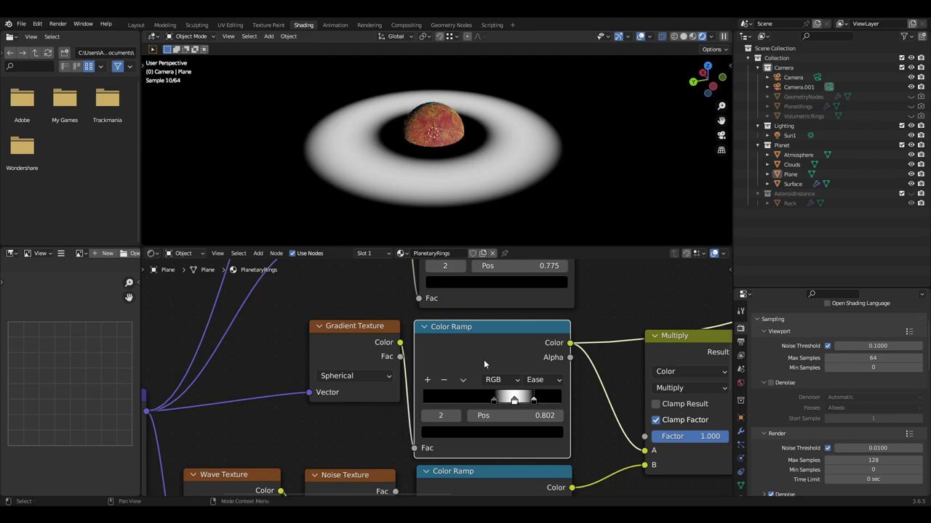
scroll(530, 202, up, 3)
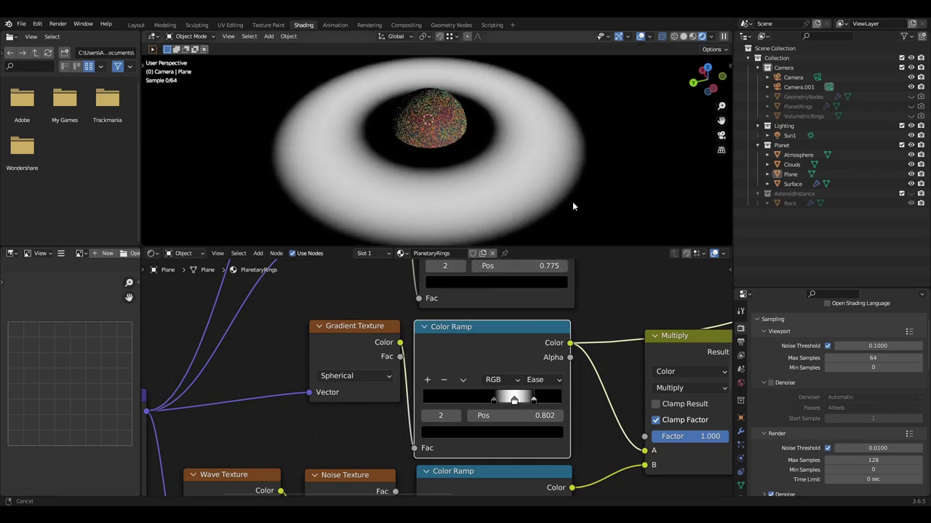
key(KP_Decimal)
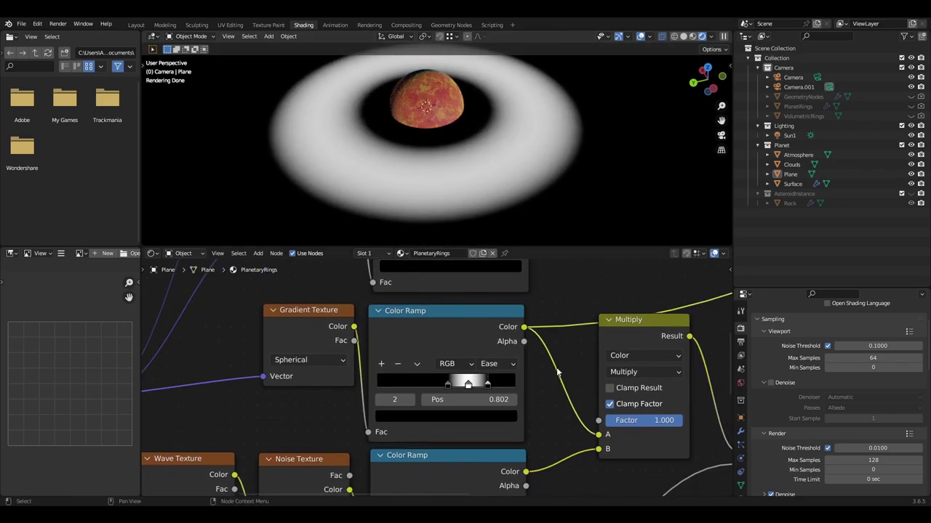
Step: Try a Mix node with the Color data type beside the Multiply node, view its blending modes, and remove it
scroll(557, 373, down, 2)
middle_drag(557, 372, 377, 374)
shift+scroll(505, 327, up, 2)
key(shift+a)
text(mix)
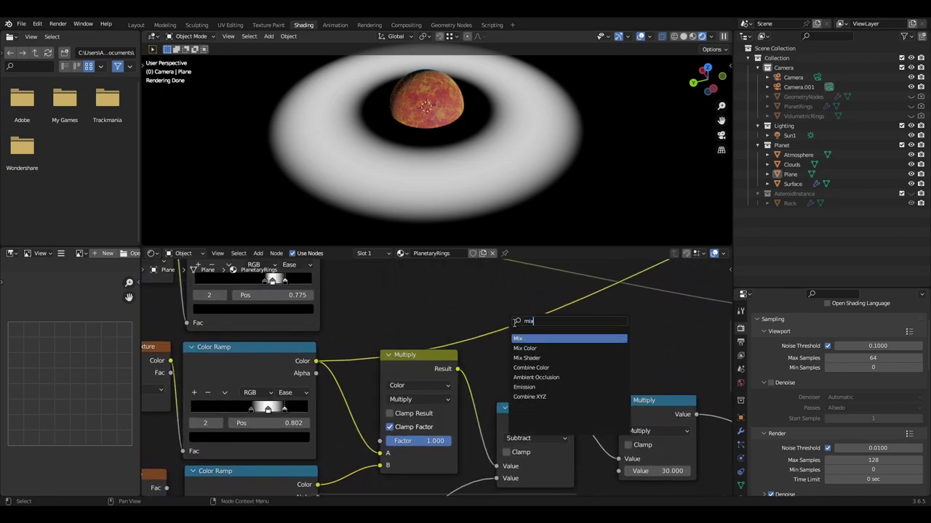
key(Return)
click(581, 329)
click(615, 353)
click(614, 383)
click(615, 365)
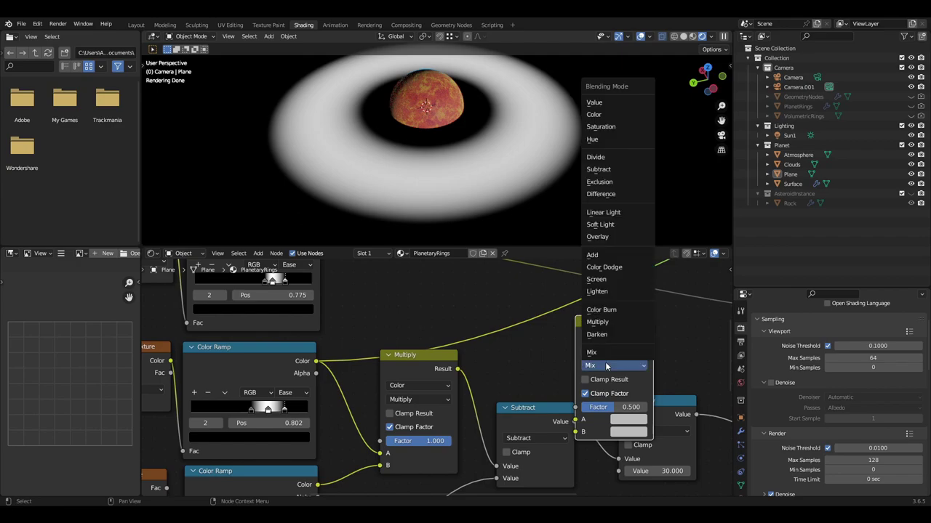
click(611, 333)
key(ctrl+x)
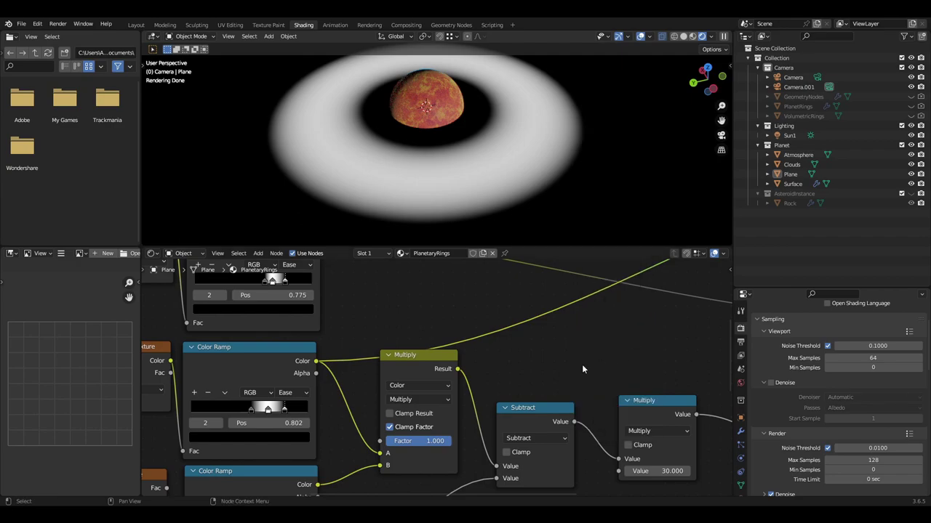
Step: Preview the Wave Texture's output on the plane and examine its Rings settings
middle_drag(359, 403, 168, 474)
click(435, 329)
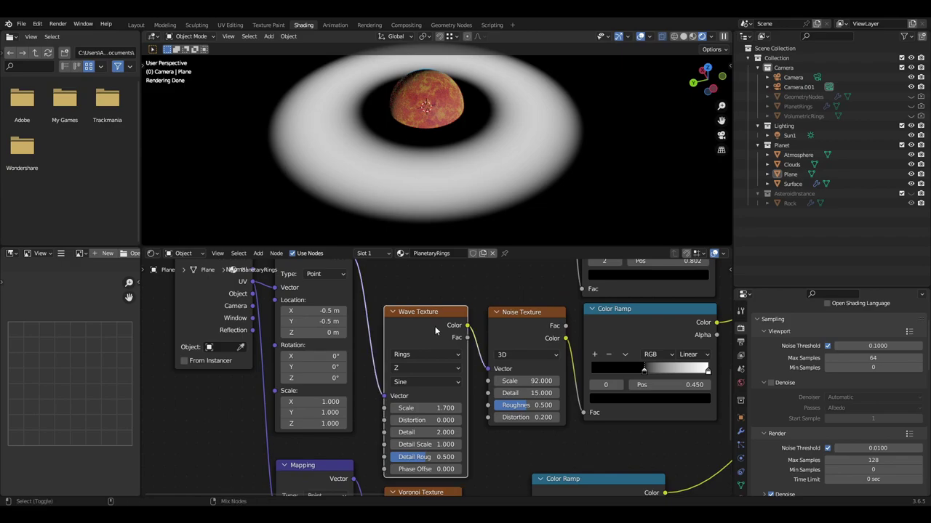
ctrl+shift+click(434, 326)
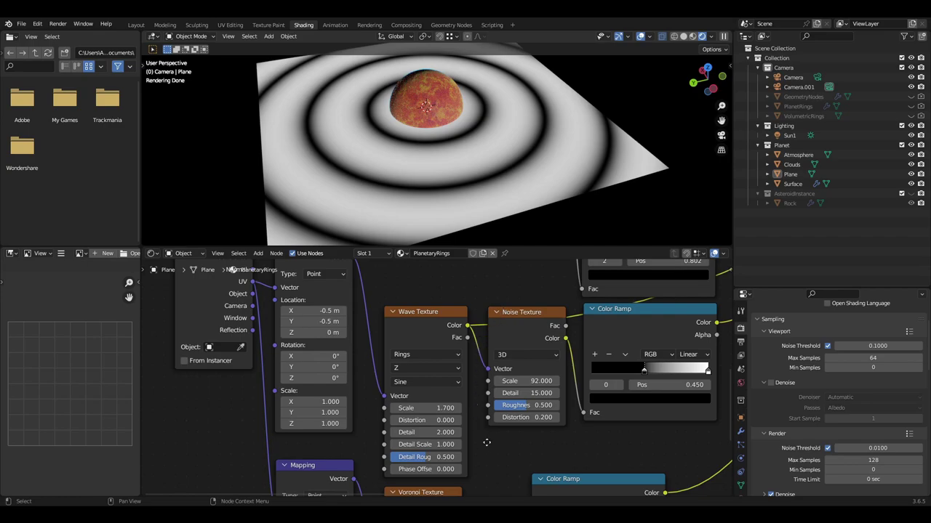
middle_drag(486, 444, 483, 432)
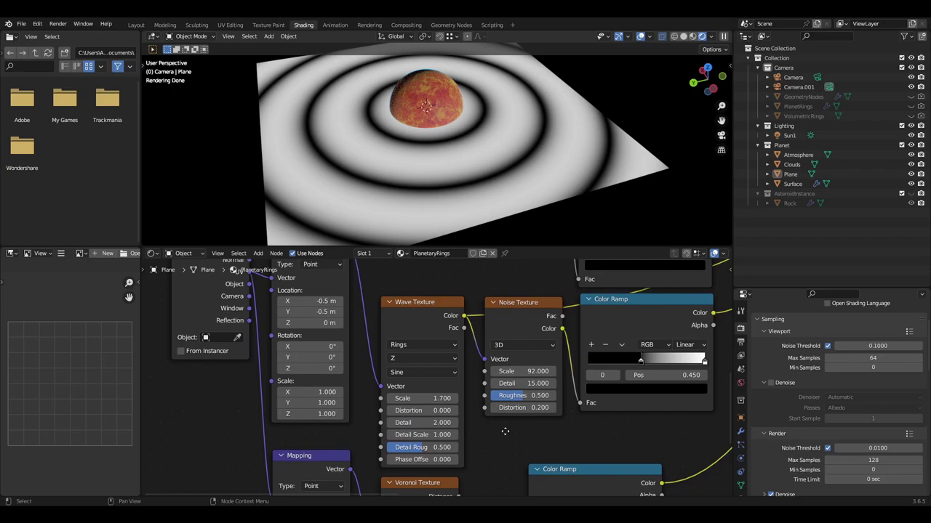
Step: Preview the Noise Texture and the Color Ramp it feeds, one after the other, on the plane
middle_drag(504, 431, 416, 446)
ctrl+shift+click(434, 333)
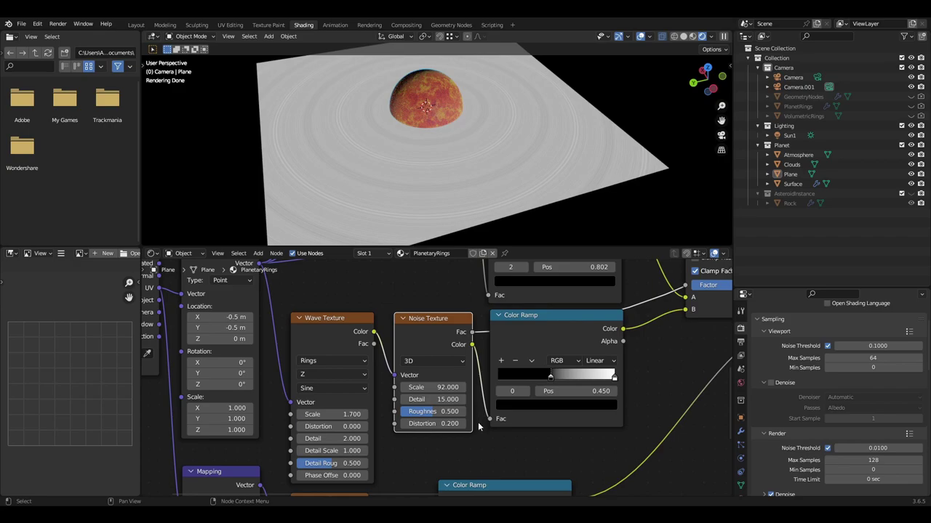
middle_drag(668, 384, 541, 407)
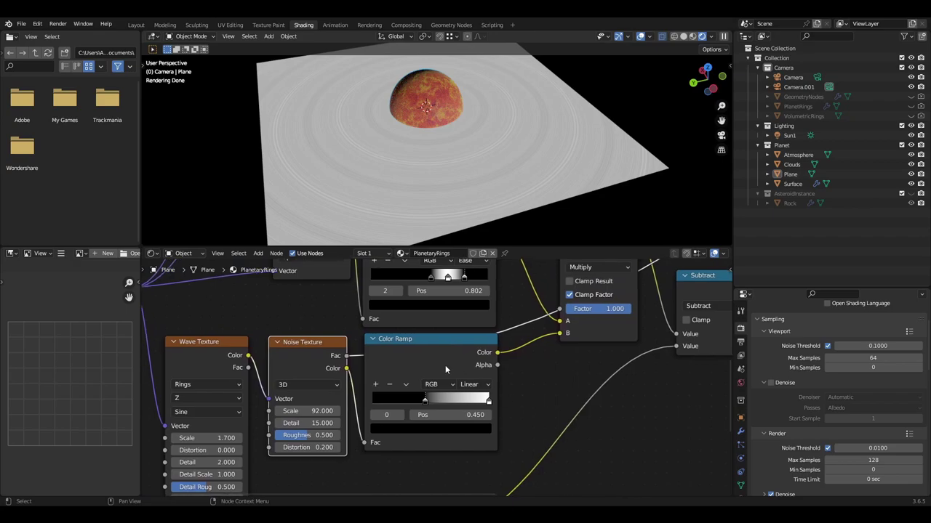
ctrl+shift+click(437, 360)
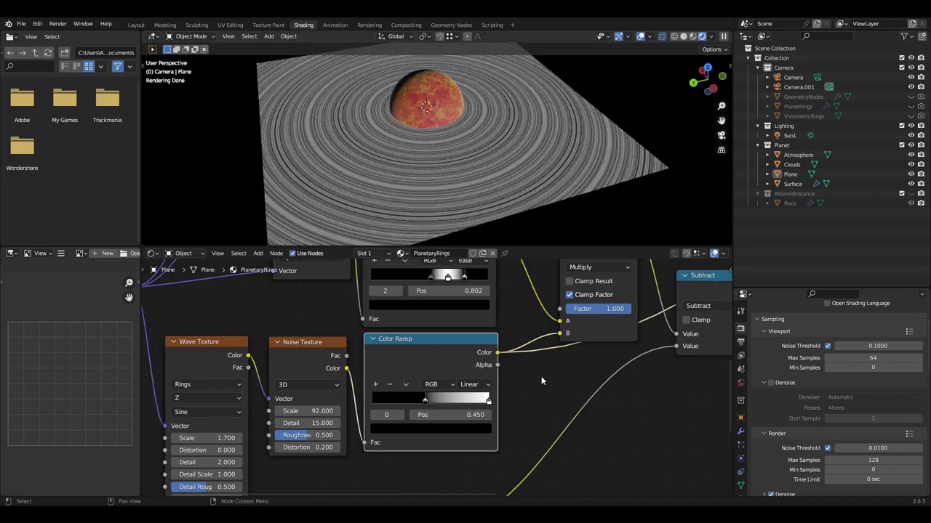
Step: Preview the color Multiply node that combines the gradient and noise Color Ramps on the plane
middle_drag(596, 354, 473, 412)
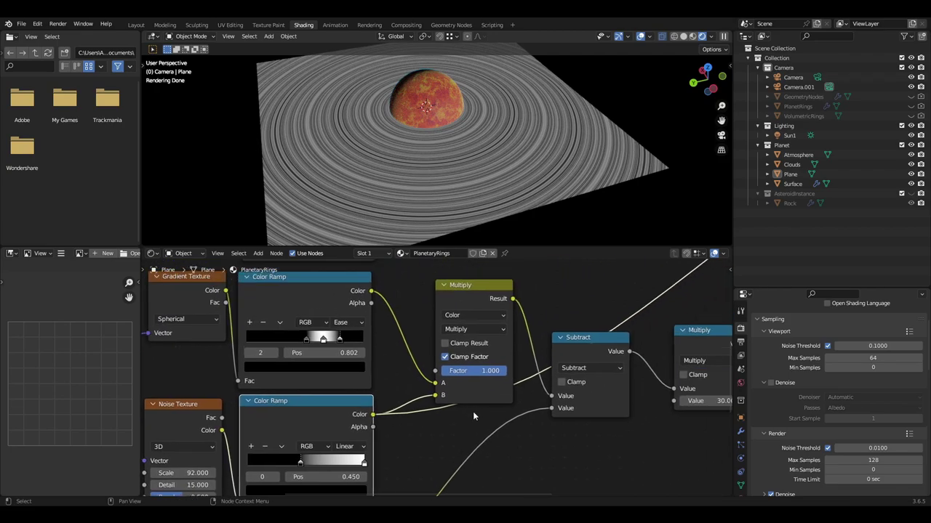
ctrl+shift+click(473, 300)
middle_drag(562, 306, 541, 320)
scroll(540, 320, up, 1)
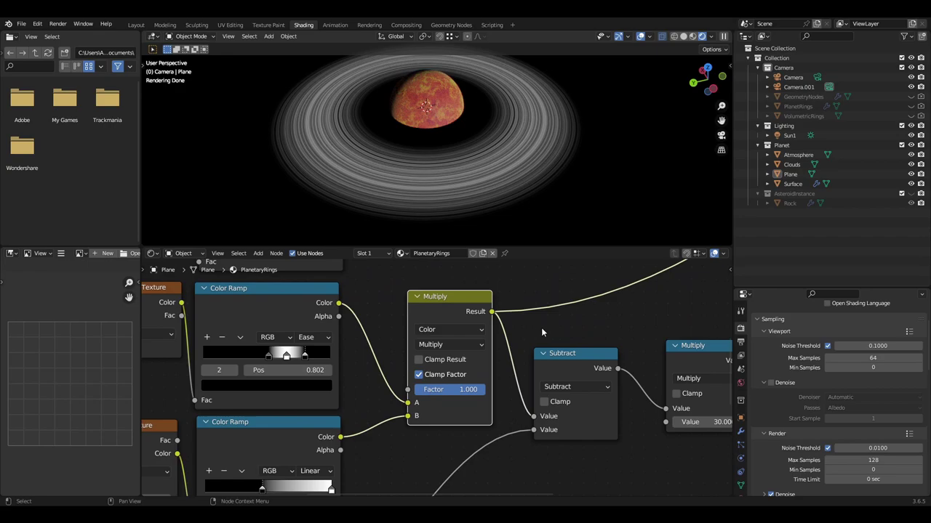
scroll(520, 446, down, 2)
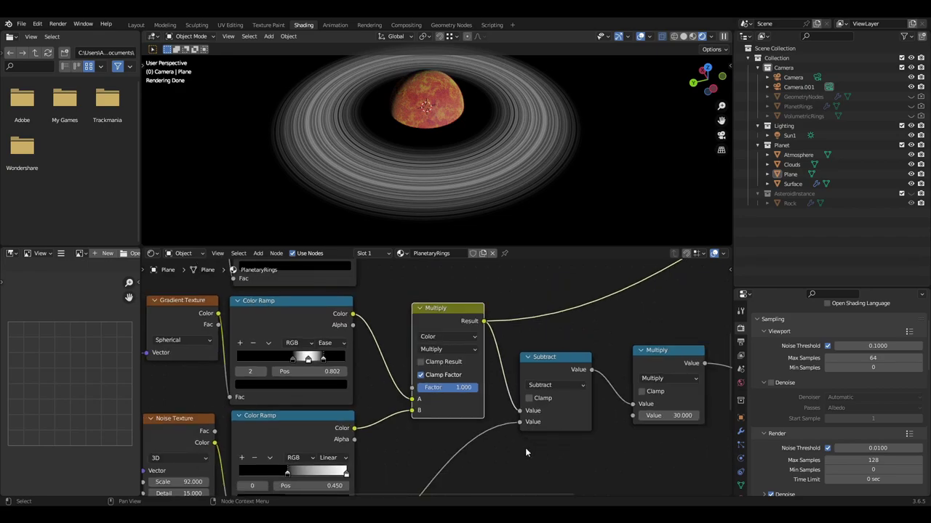
Step: Examine the second Mapping node's scale and the settings of the Voronoi Texture connected to it
middle_drag(525, 448, 434, 356)
scroll(410, 378, down, 3)
scroll(408, 385, down, 2)
middle_drag(406, 441, 390, 393)
middle_drag(421, 429, 385, 384)
scroll(408, 402, up, 2)
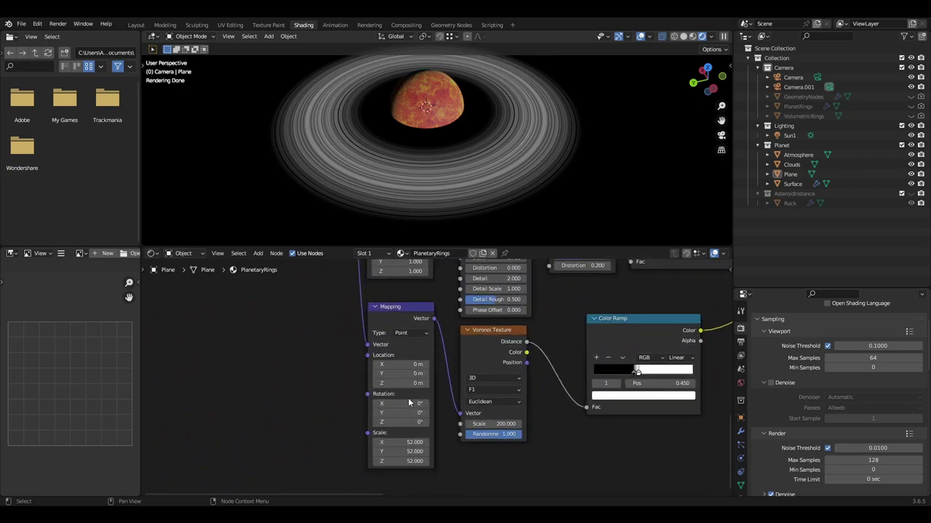
scroll(453, 448, up, 1)
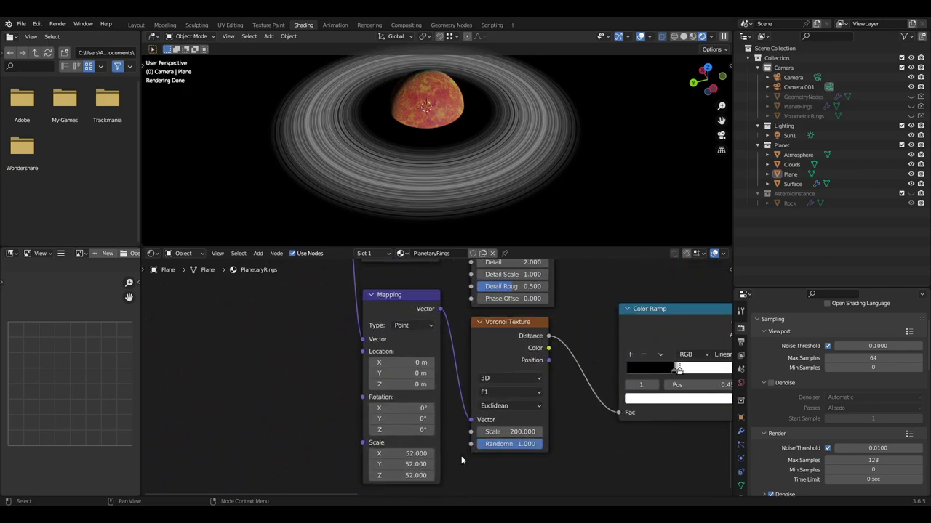
middle_drag(587, 444, 508, 446)
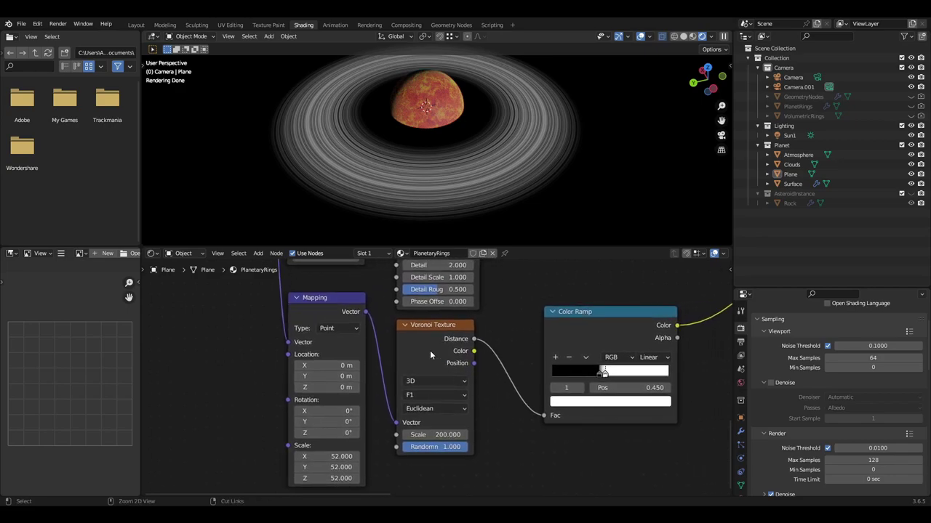
Step: Preview the Color Ramp fed by the Voronoi Texture on the plane and inspect its pattern up close
middle_drag(576, 343, 440, 352)
ctrl+shift+click(498, 353)
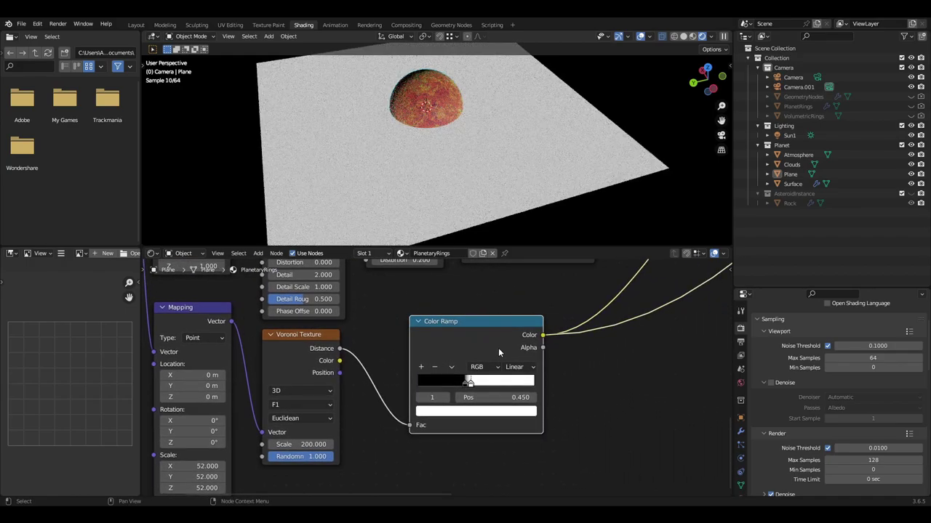
scroll(465, 179, up, 6)
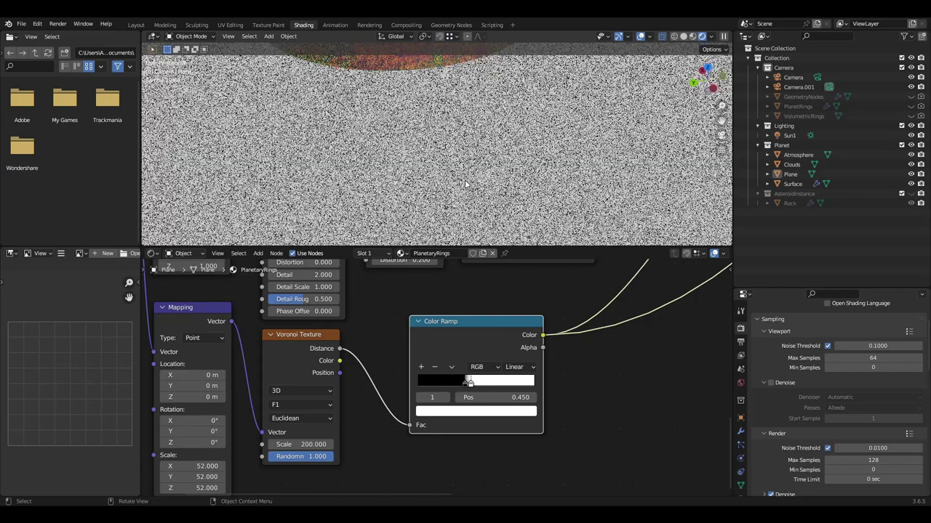
scroll(465, 181, up, 2)
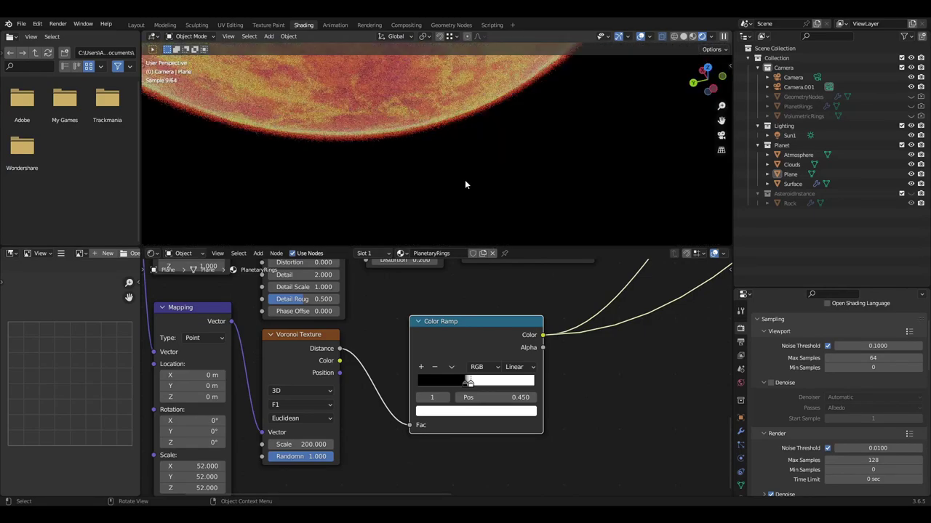
Step: Add a Math node below the existing math Multiply node, switch it to Subtract, and delete it again
scroll(465, 181, down, 1)
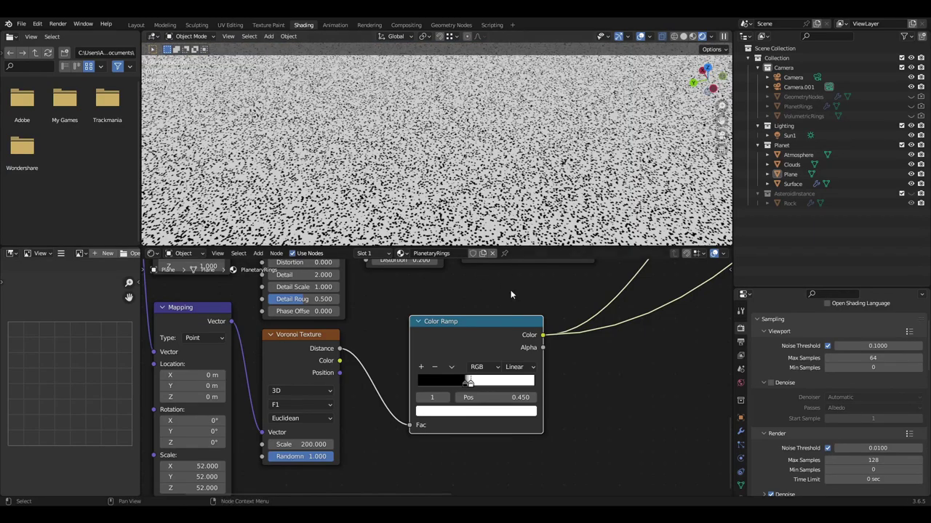
middle_drag(600, 399, 231, 390)
key(shift+a)
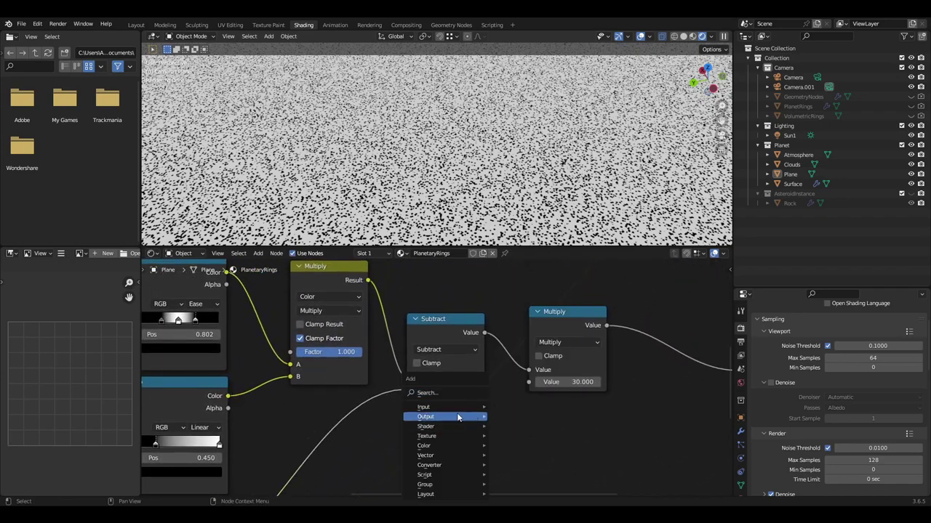
text(add)
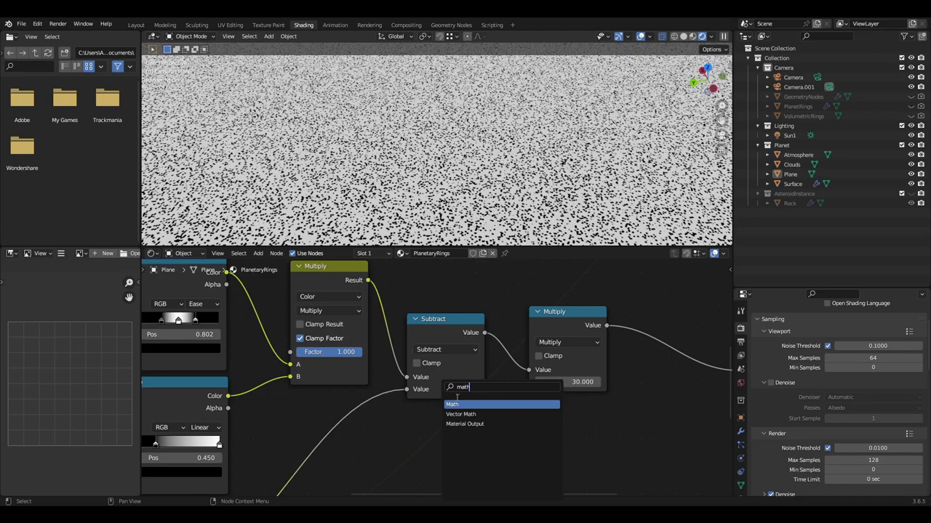
key(Return)
click(536, 426)
click(538, 443)
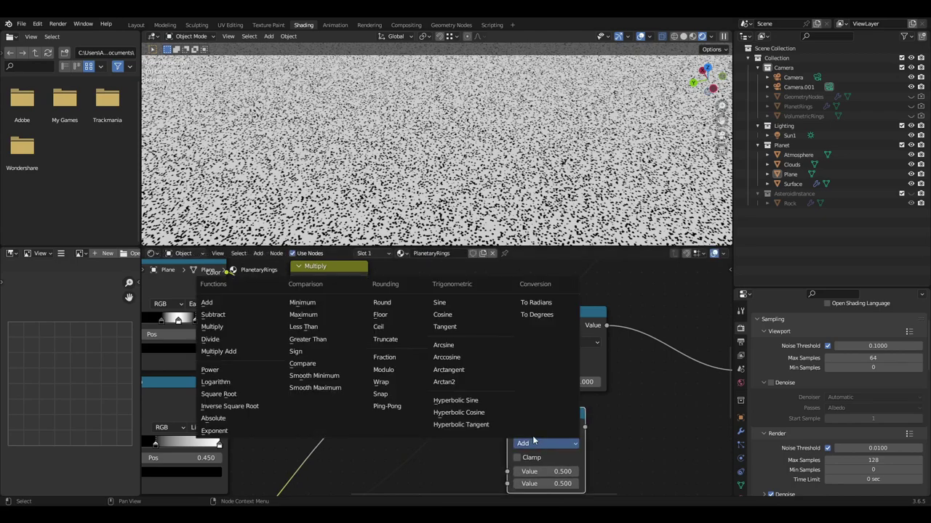
click(213, 314)
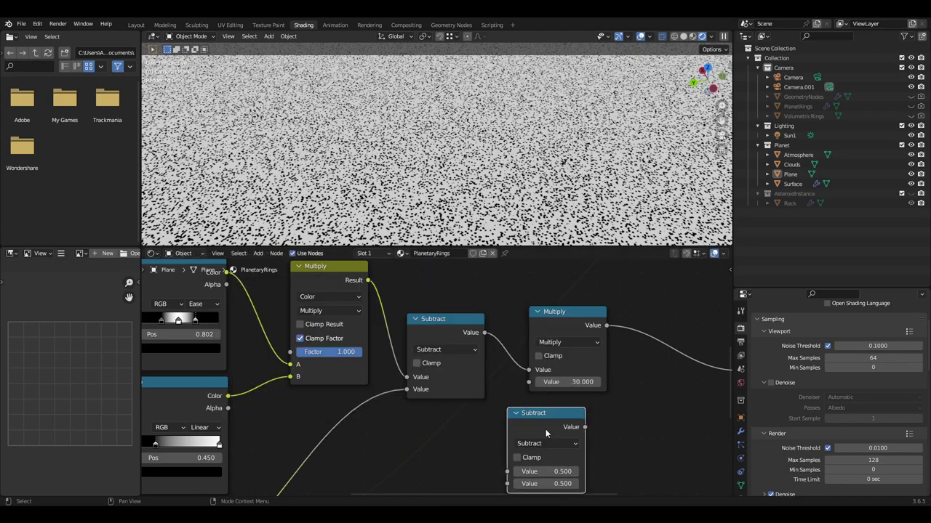
key(x)
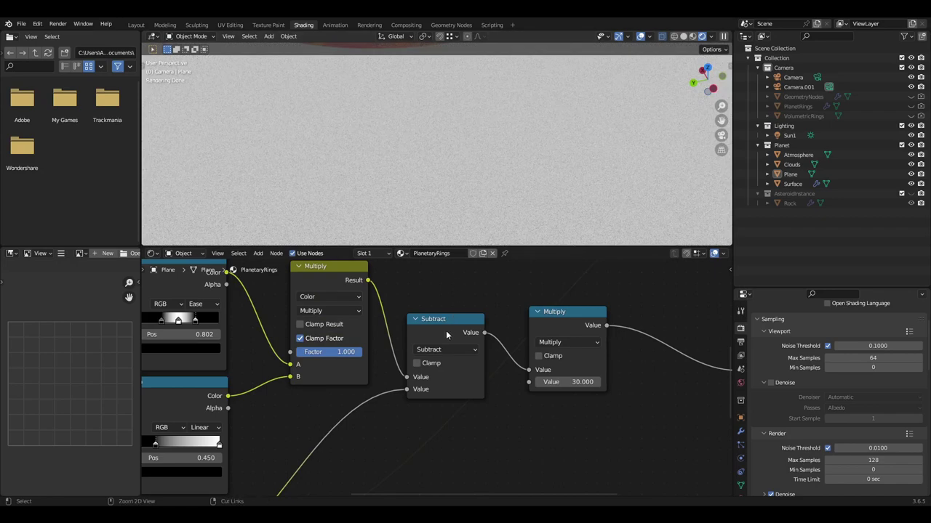
Step: Preview the Subtract node that combines the color Multiply result with the Voronoi Color Ramp on the plane
ctrl+shift+click(445, 330)
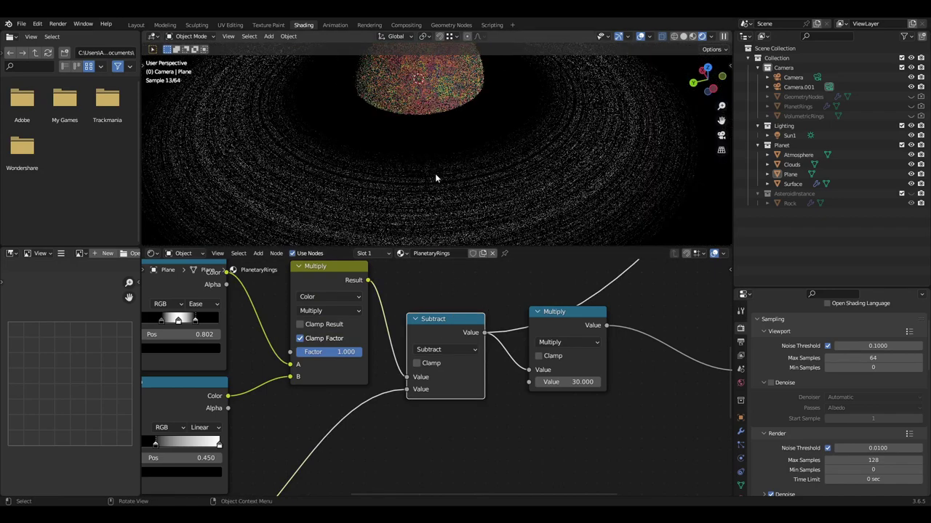
scroll(488, 286, down, 1)
scroll(466, 177, down, 3)
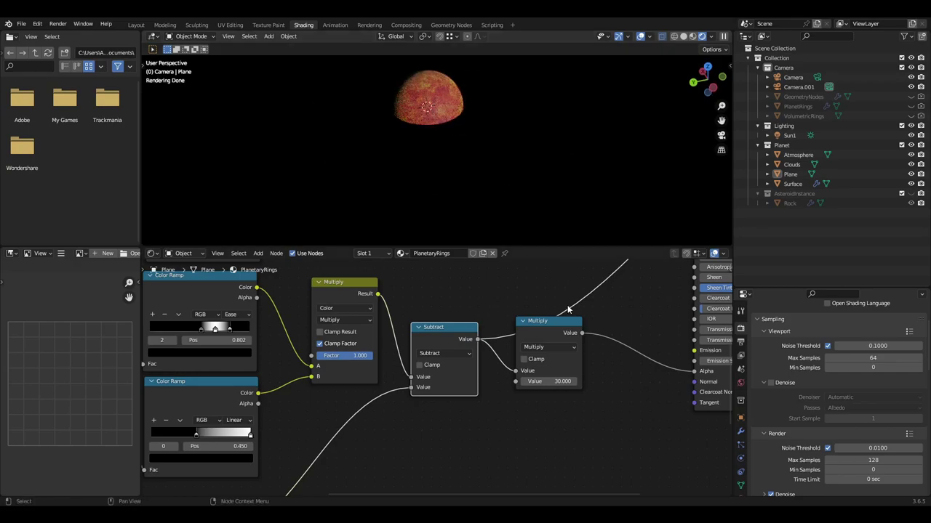
Step: Preview the math Multiply node on the plane, and reconnect the Principled BSDF to the Material Output
middle_drag(564, 308, 428, 345)
scroll(429, 348, up, 3)
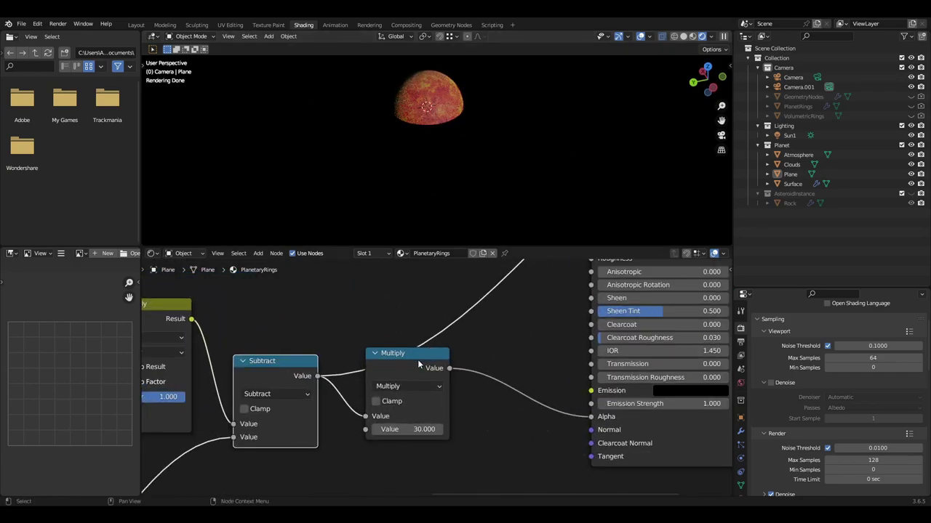
ctrl+shift+click(418, 365)
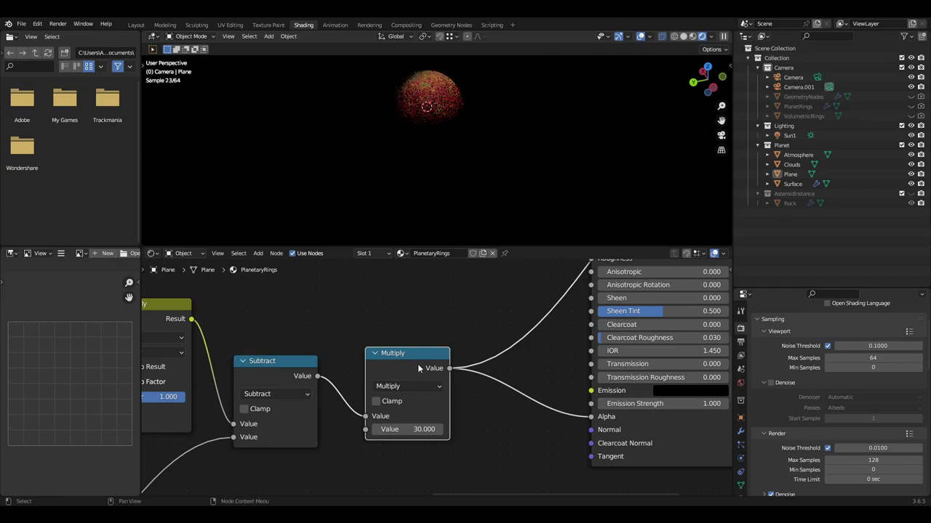
scroll(525, 367, down, 3)
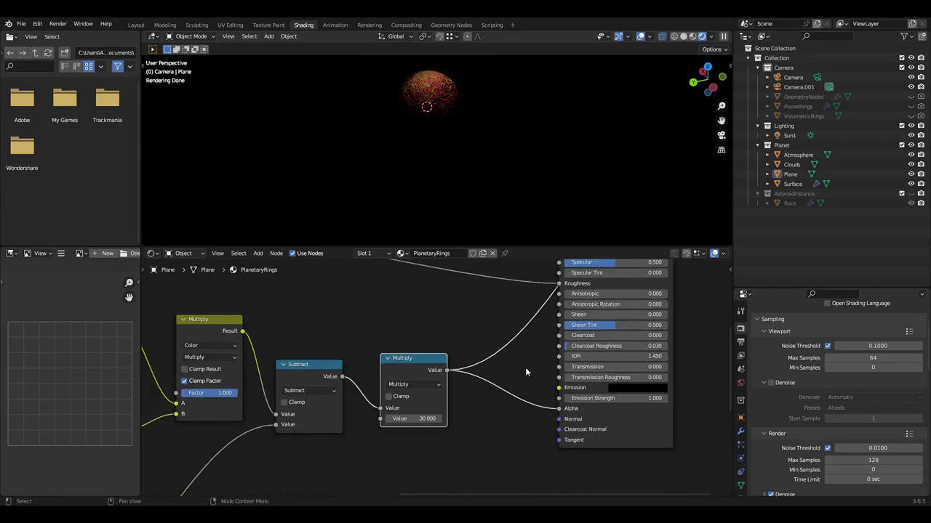
ctrl+shift+click(543, 274)
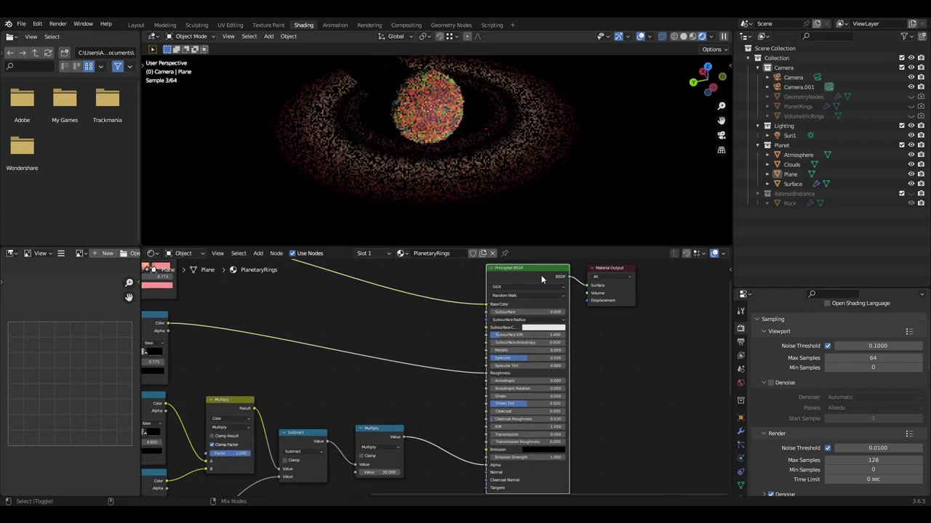
Step: In the Color Ramp feeding Base Color, move the first stop to 0.518 and try a blue color on it
scroll(255, 329, down, 4)
middle_drag(255, 329, 558, 397)
scroll(557, 398, up, 3)
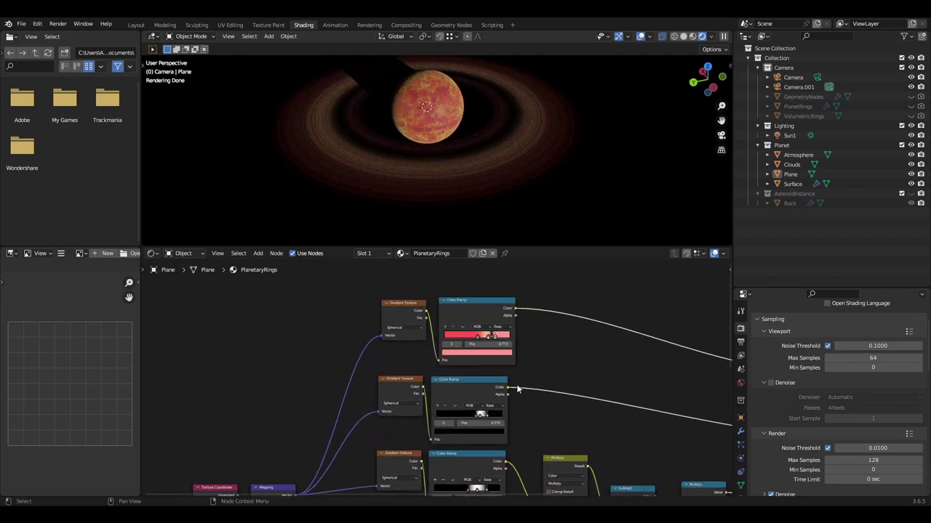
scroll(557, 394, up, 3)
scroll(588, 378, up, 3)
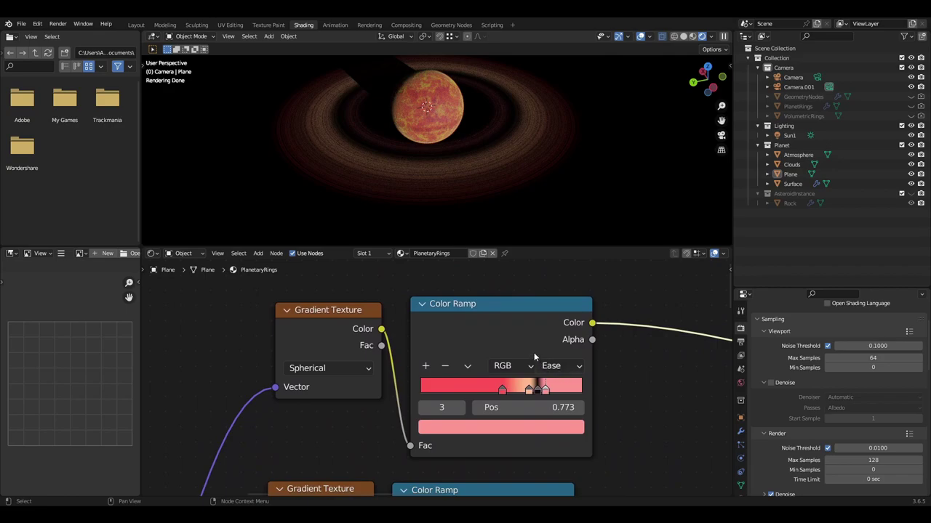
middle_drag(535, 352, 584, 366)
scroll(532, 377, up, 2)
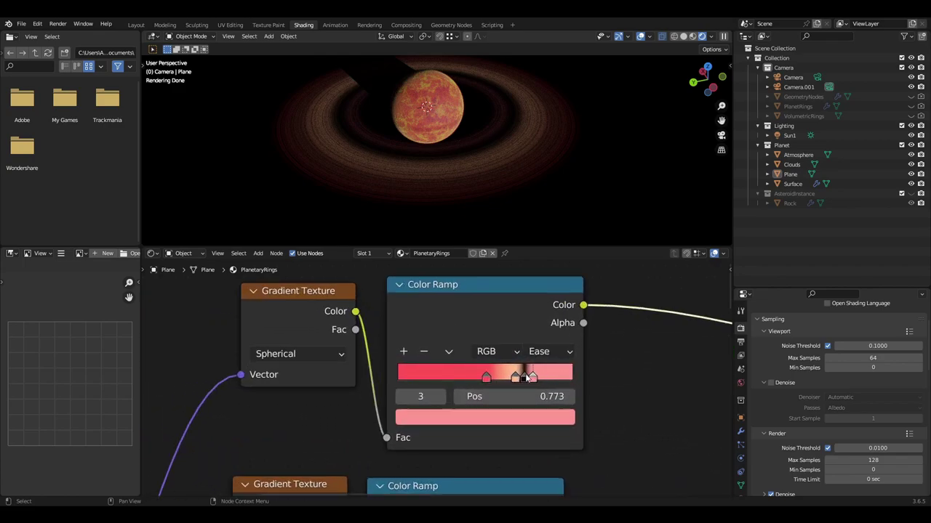
mouse_move(486, 375)
mouse_down()
mouse_move(427, 378)
mouse_move(488, 386)
mouse_up()
click(495, 417)
click(498, 219)
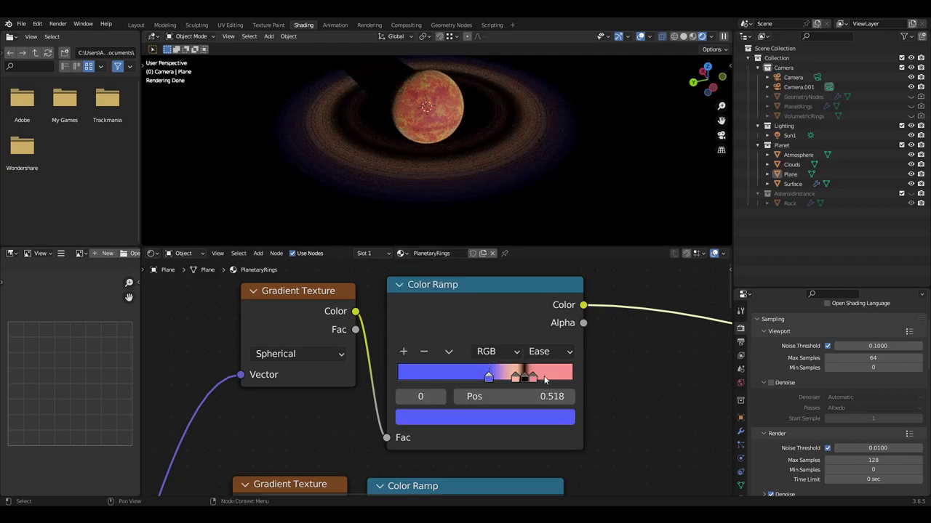
Step: Try a different color on the last stop of the Color Ramp feeding Base Color
click(533, 376)
click(536, 418)
click(495, 190)
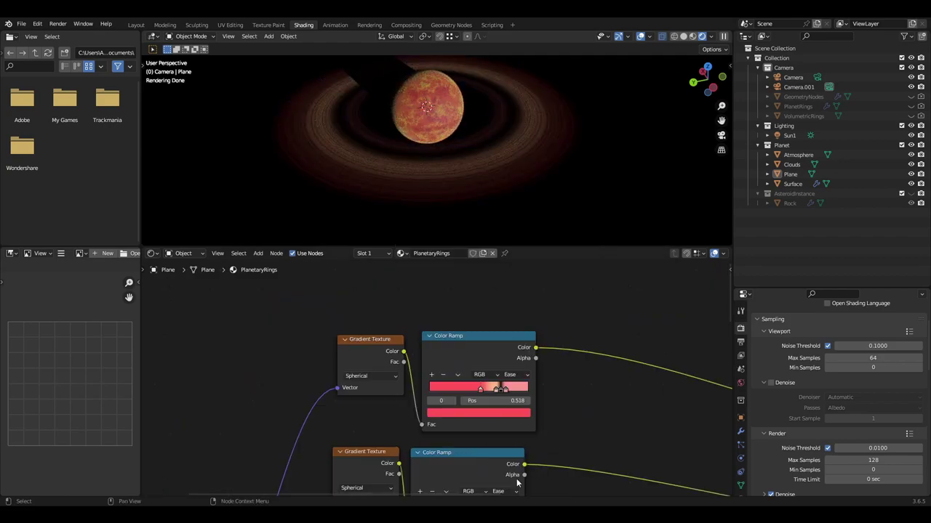
Step: Examine the position and color of each stop in the Color Ramp feeding Roughness, from stop 0 to stop 2
middle_drag(537, 474, 542, 347)
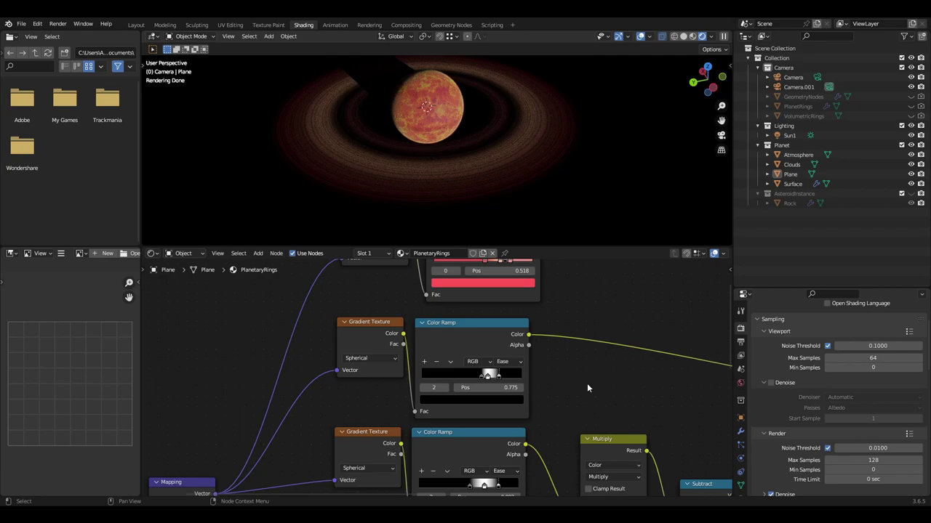
scroll(587, 386, up, 1)
click(422, 390)
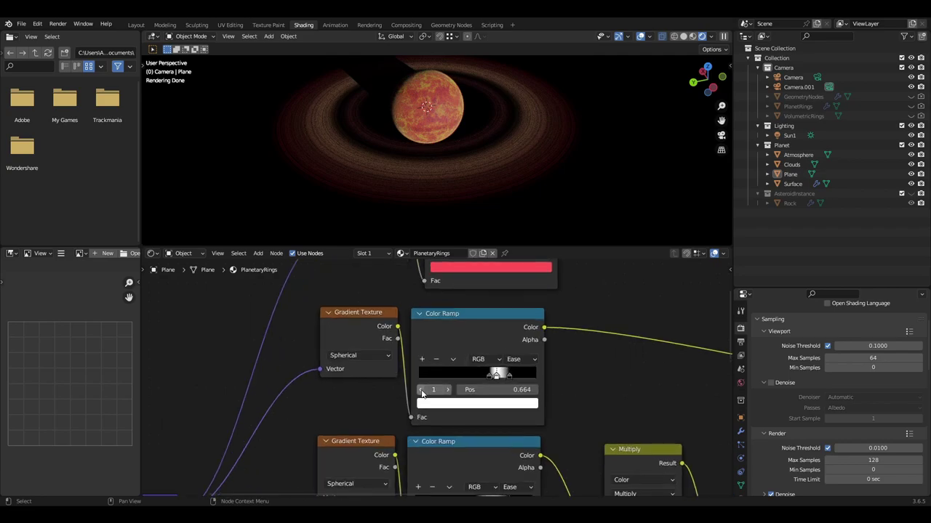
click(422, 390)
mouse_move(489, 377)
mouse_down()
mouse_move(451, 377)
mouse_move(490, 376)
mouse_up()
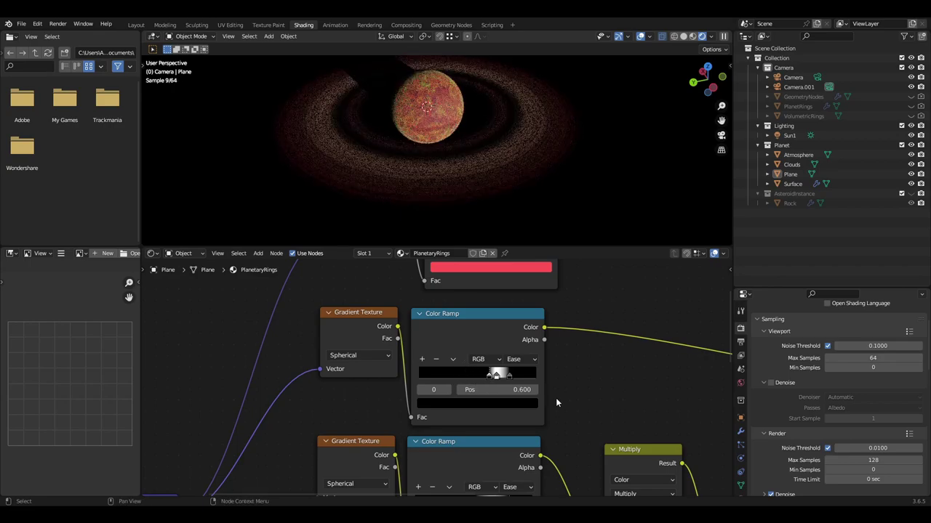
click(447, 390)
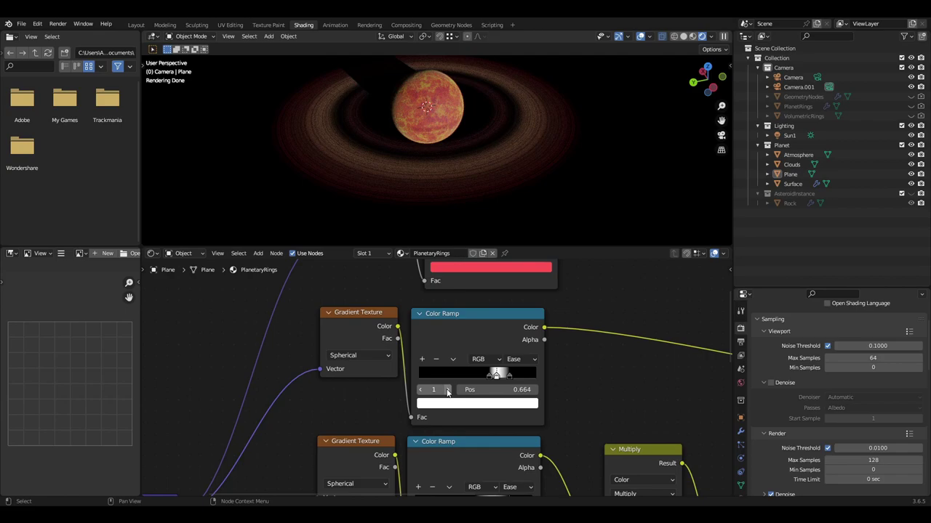
click(447, 391)
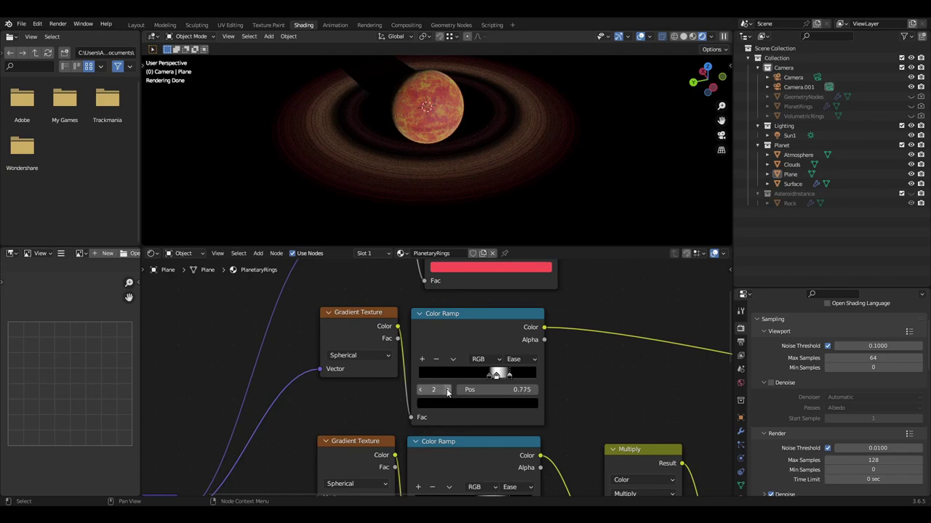
Step: Try disconnecting the Color Ramp from the Principled BSDF's Roughness input, and undo the disconnection
middle_drag(603, 404, 645, 379)
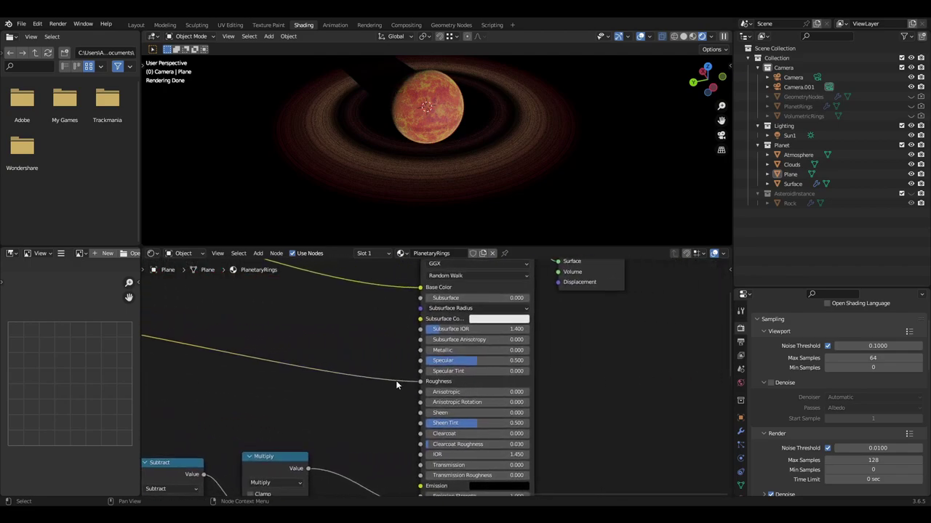
drag(419, 382, 380, 382)
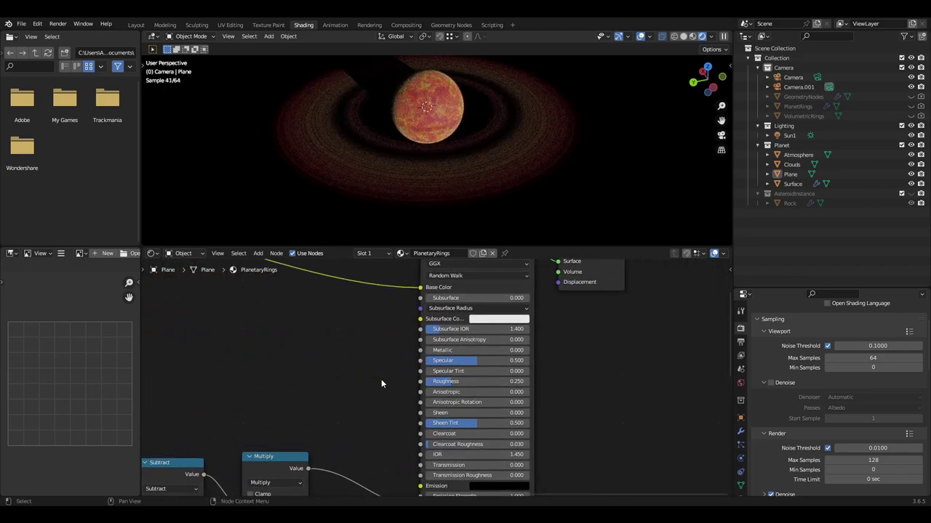
middle_drag(401, 363, 373, 383)
scroll(374, 380, down, 2)
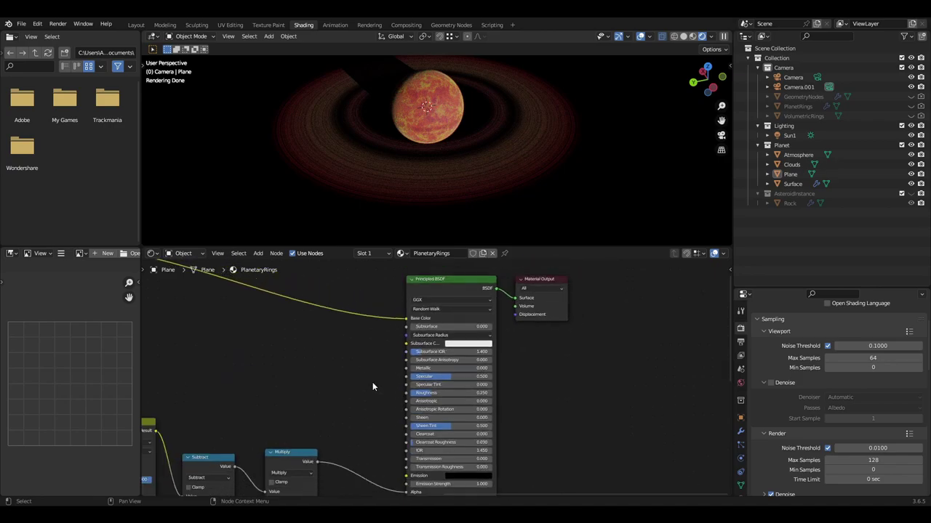
key(ctrl+z)
Step: Try a scale of 0.600 on the Wave Texture and a different scale on the Noise Texture
scroll(373, 389, down, 2)
middle_drag(366, 401, 227, 420)
scroll(397, 320, up, 4)
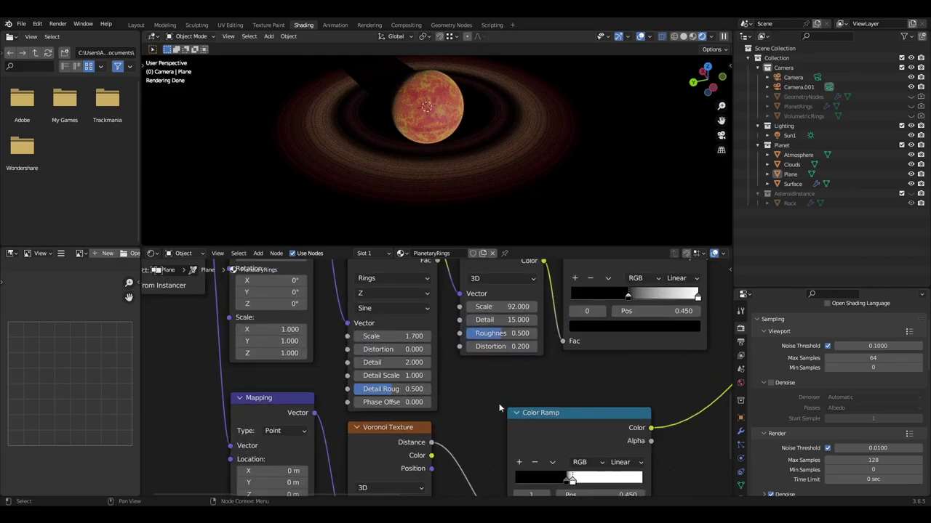
drag(389, 368, 385, 367)
drag(387, 366, 382, 366)
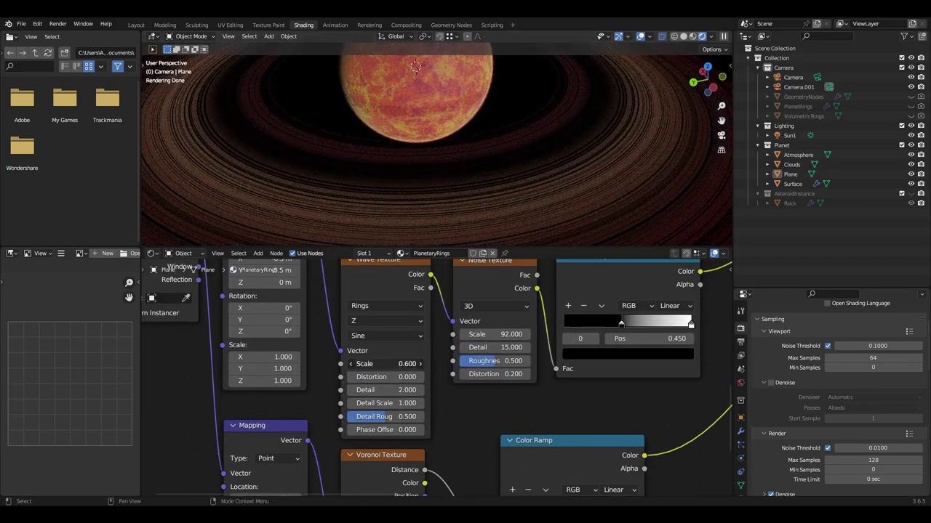
drag(494, 335, 218, 334)
Step: Try 625 as the value of the math Multiply node feeding Alpha, and set it to 2
middle_drag(247, 360, 435, 415)
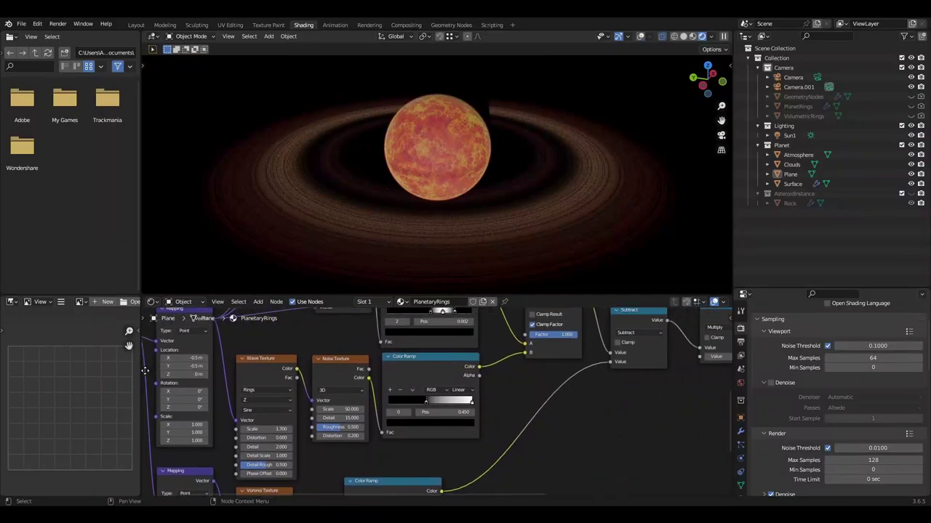
scroll(487, 418, up, 4)
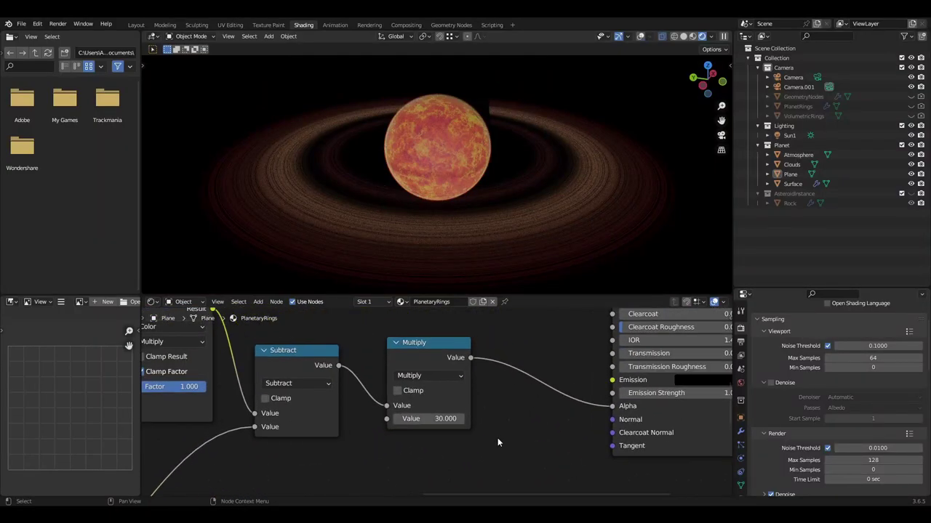
mouse_move(429, 422)
mouse_down()
mouse_move(727, 423)
mouse_move(427, 426)
mouse_up()
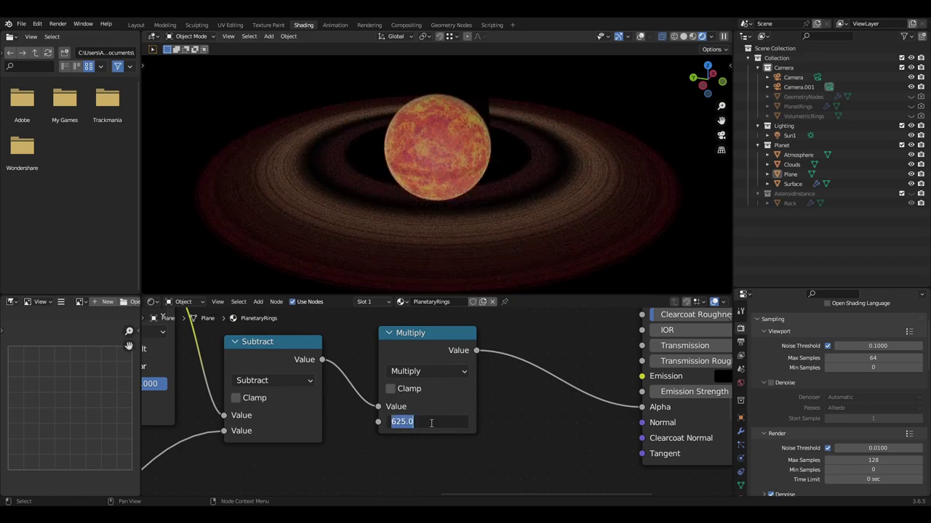
key(Return)
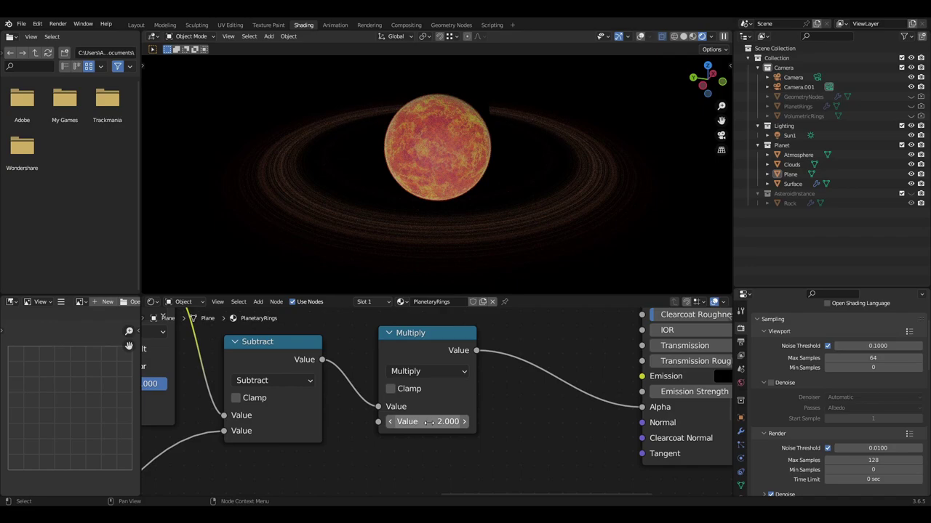